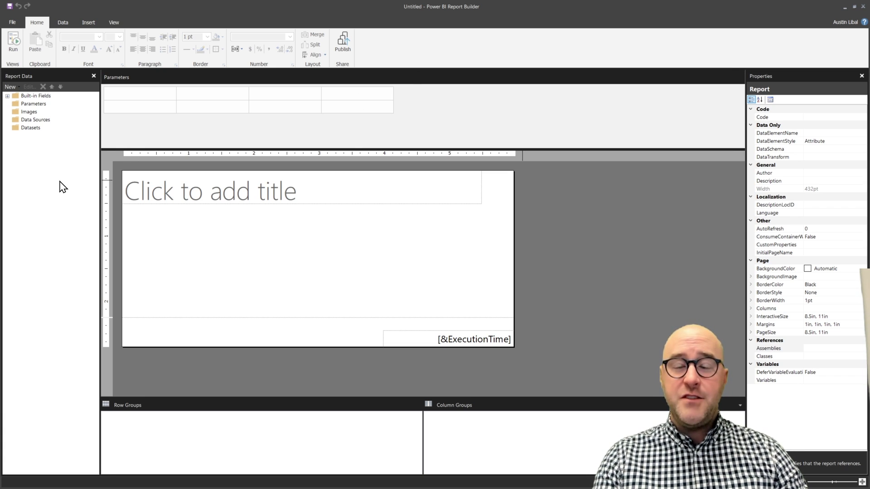
Step: Connect the report to the AdventureWorks Power BI dataset in the LWTN workspace
right_click(39, 121)
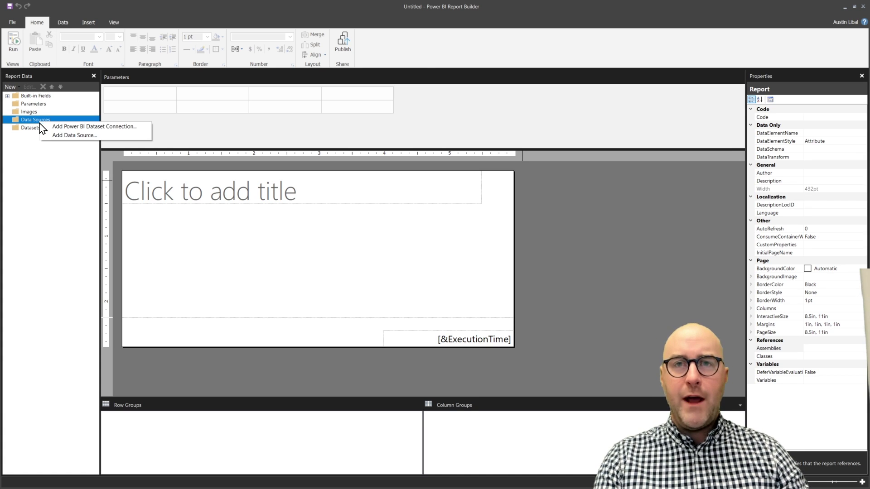
click(68, 135)
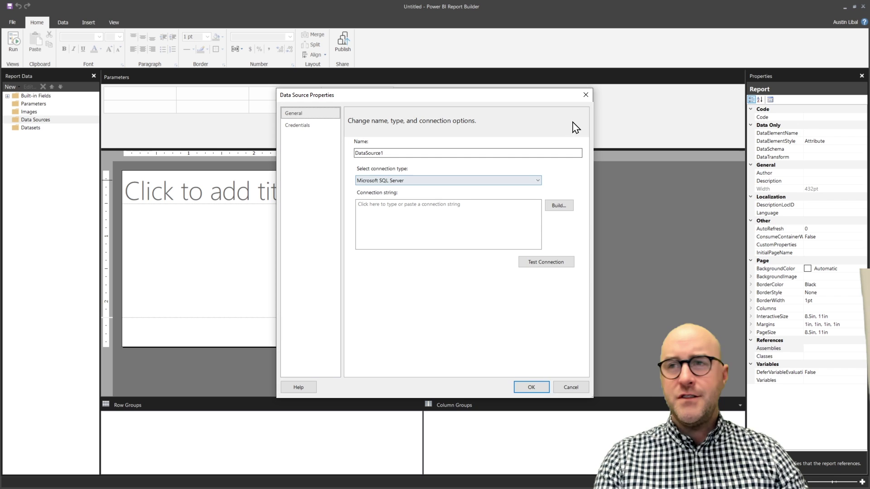
click(586, 95)
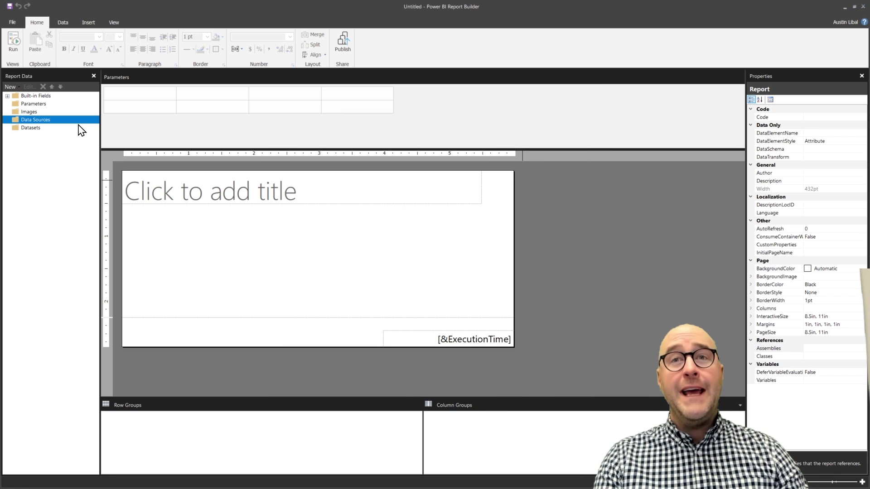
right_click(79, 122)
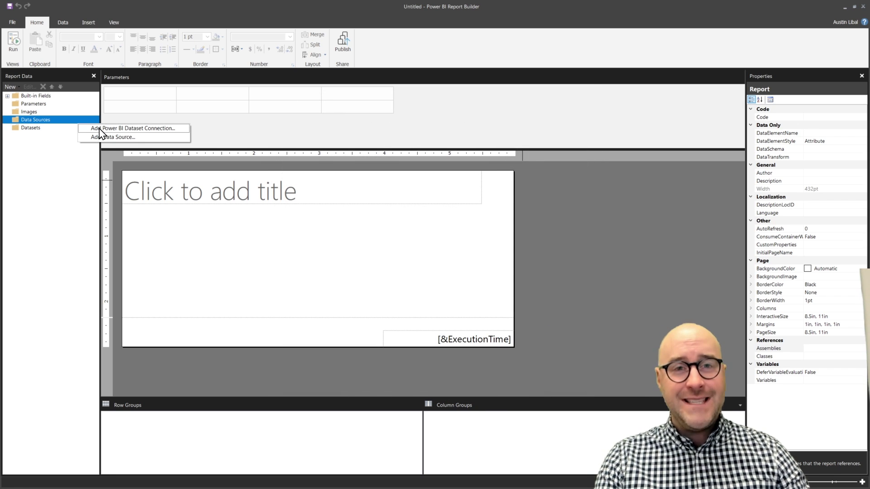
click(100, 129)
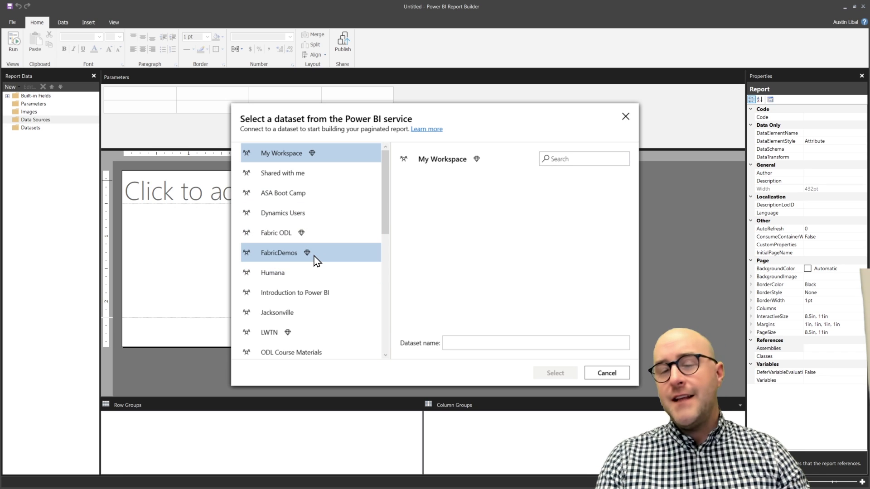
click(307, 338)
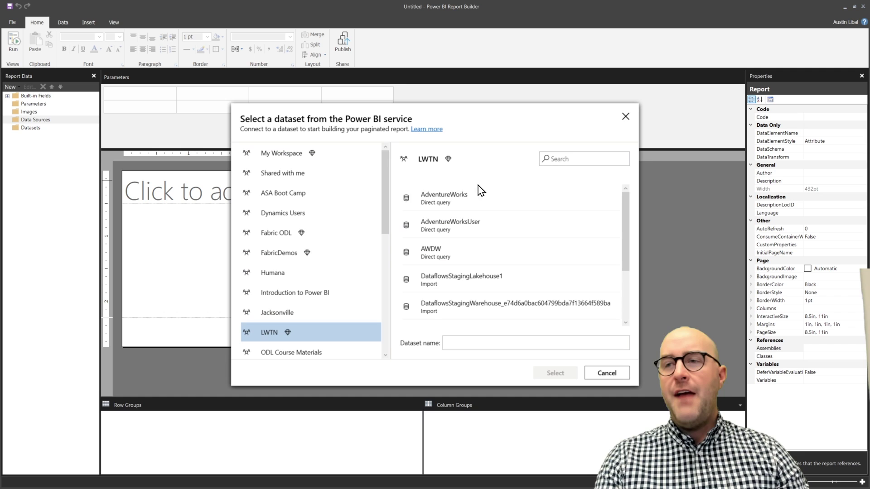
scroll(490, 284, down, 3)
scroll(488, 286, up, 3)
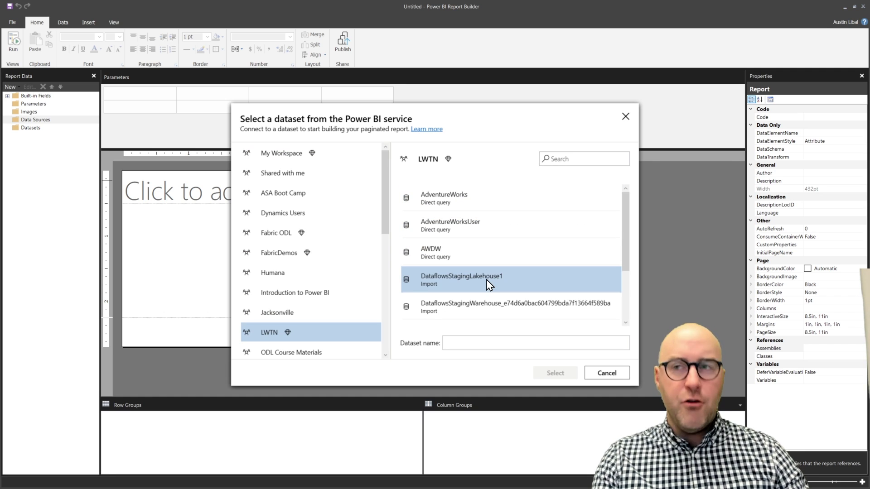
click(488, 203)
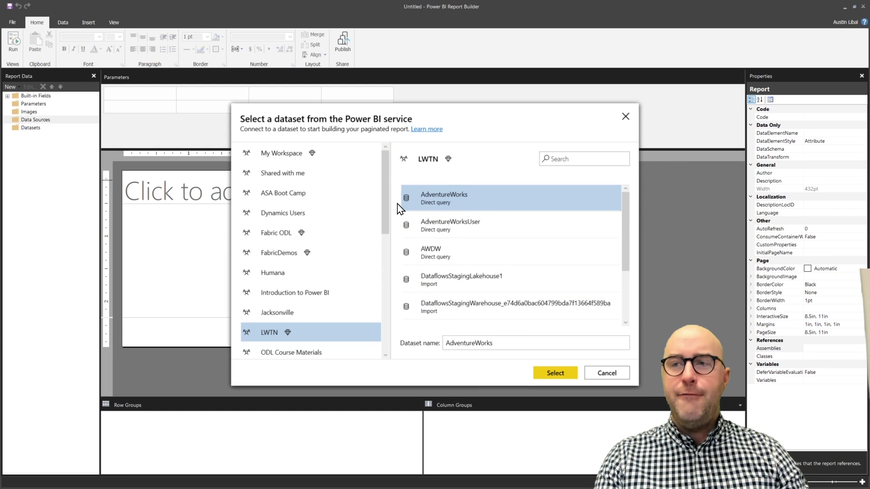
click(556, 376)
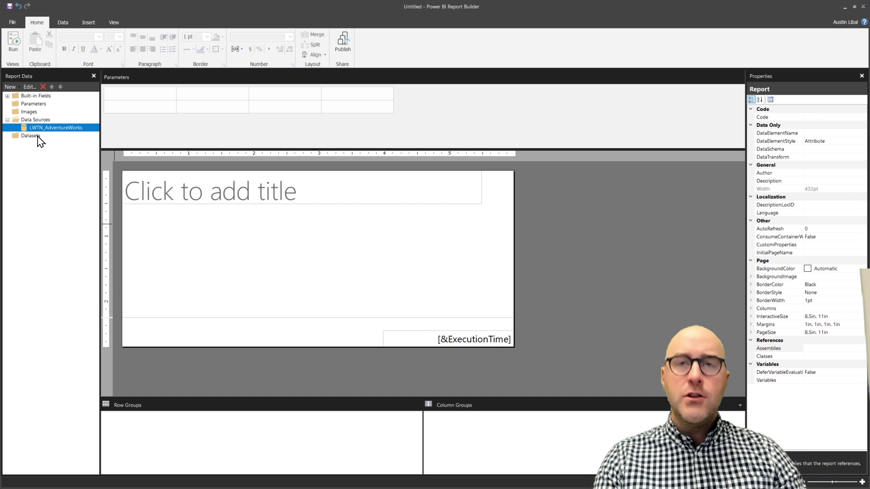
Step: Create a new dataset on LWTN_AdventureWorks and open its Query Designer
right_click(38, 137)
click(59, 141)
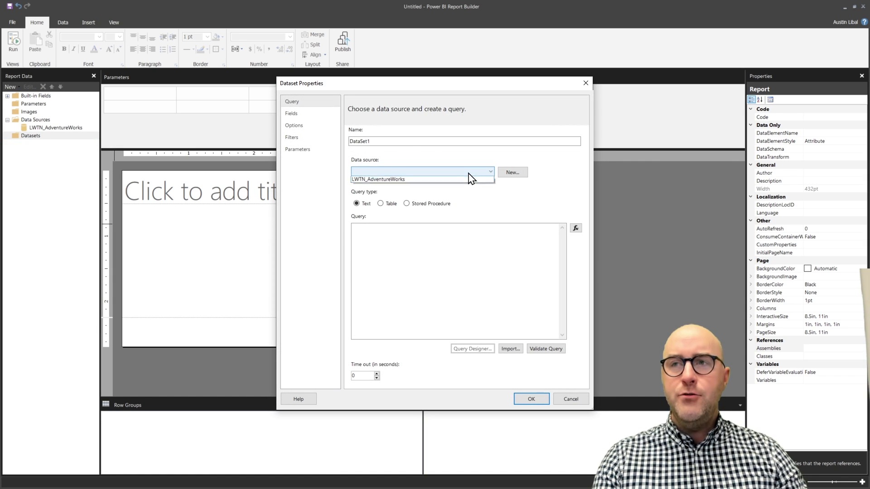
click(437, 180)
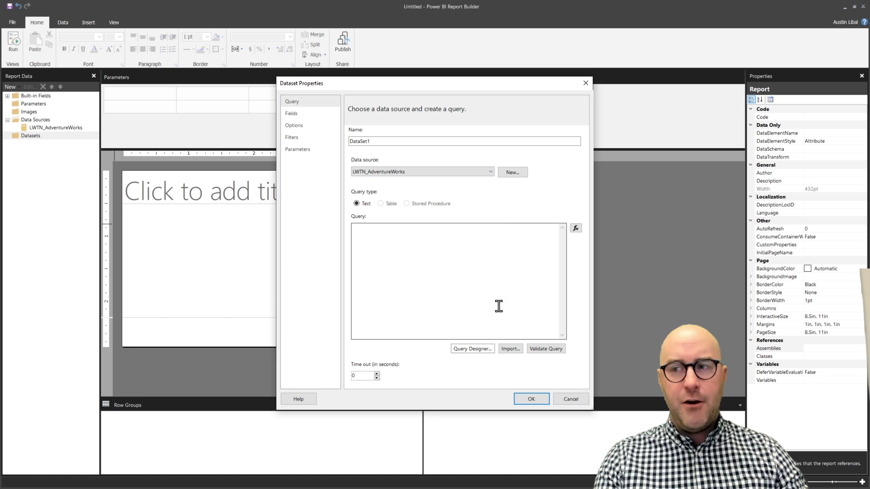
click(467, 350)
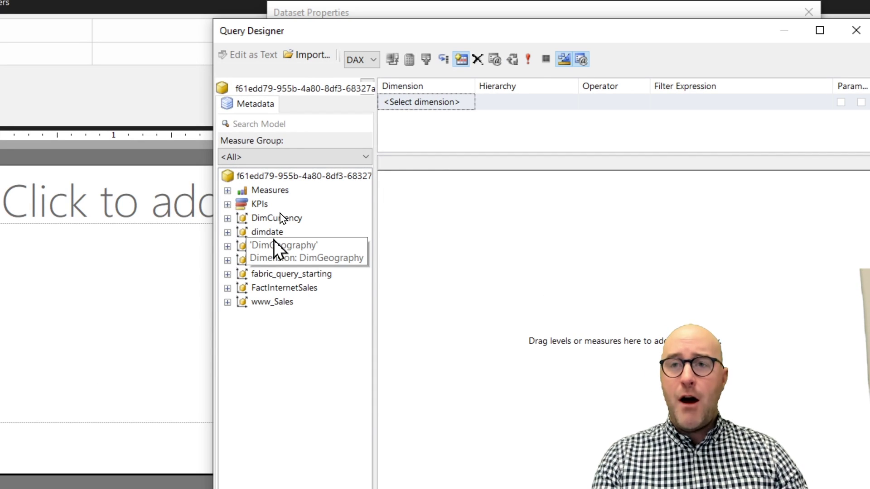
Step: Inspect DimGeography's columns, then cancel the Query Designer and discard the dataset
click(228, 246)
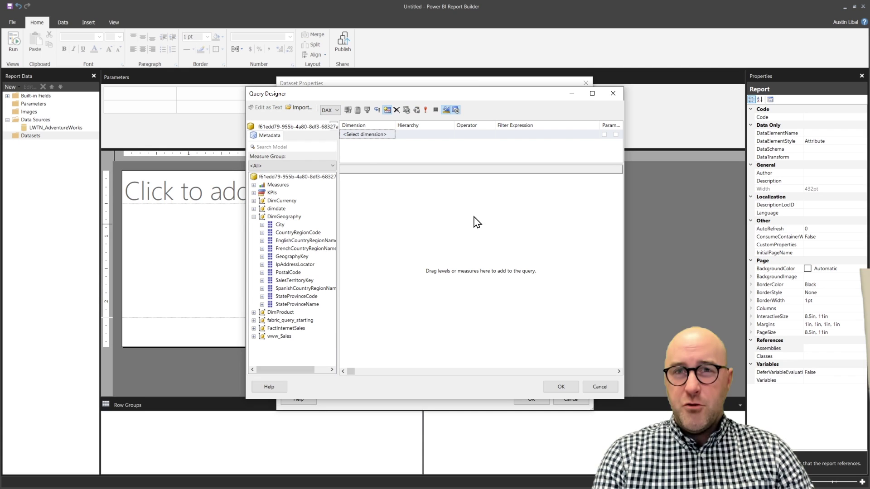
click(613, 93)
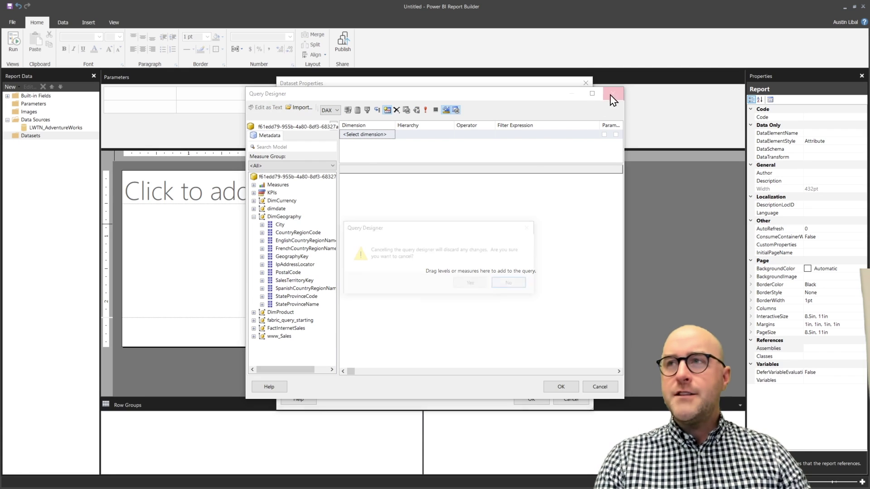
click(511, 285)
click(606, 385)
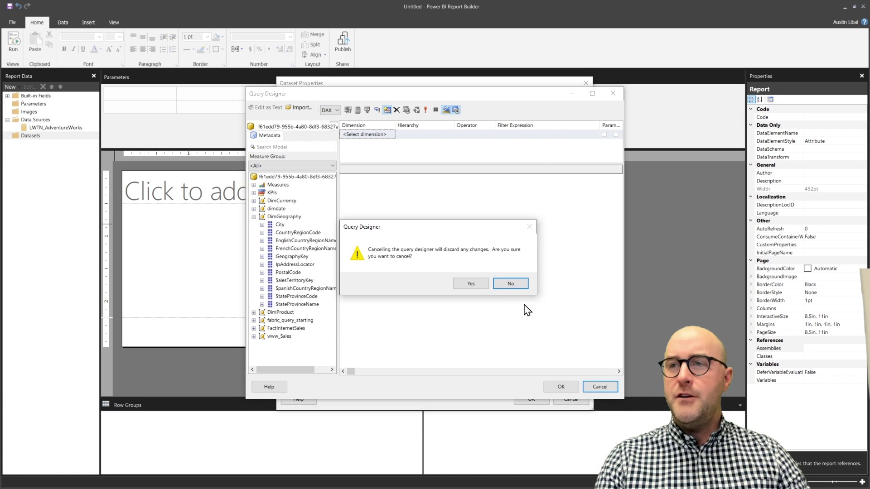
click(470, 284)
click(586, 84)
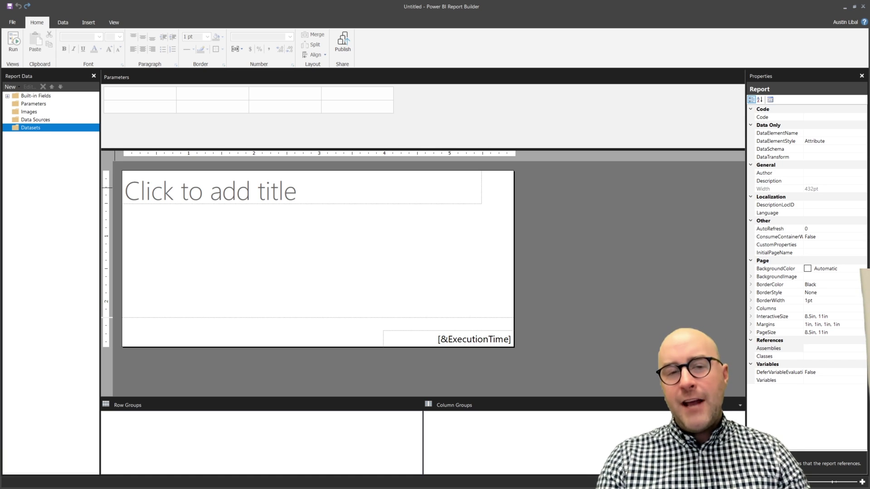
Step: Switch to the AdventureWorks lakehouse in the browser with Alt+Tab
key(alt+Tab)
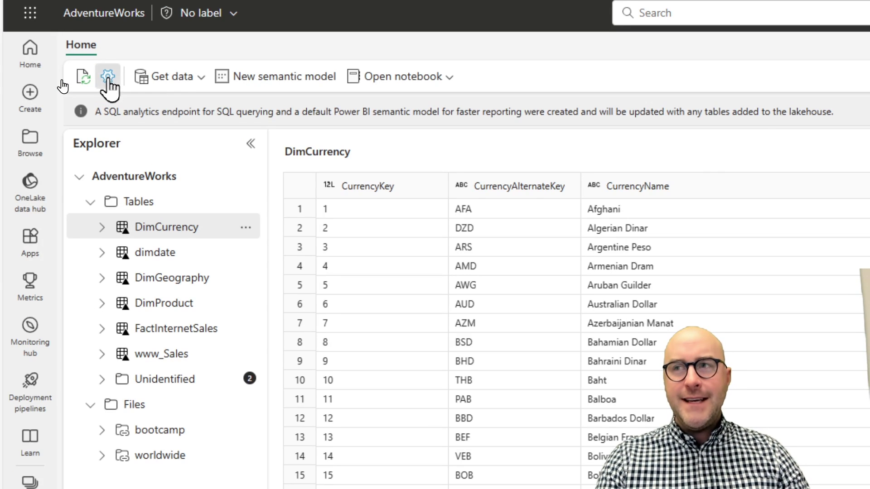
Step: Copy the lakehouse's SQL analytics endpoint connection string from its settings
click(107, 77)
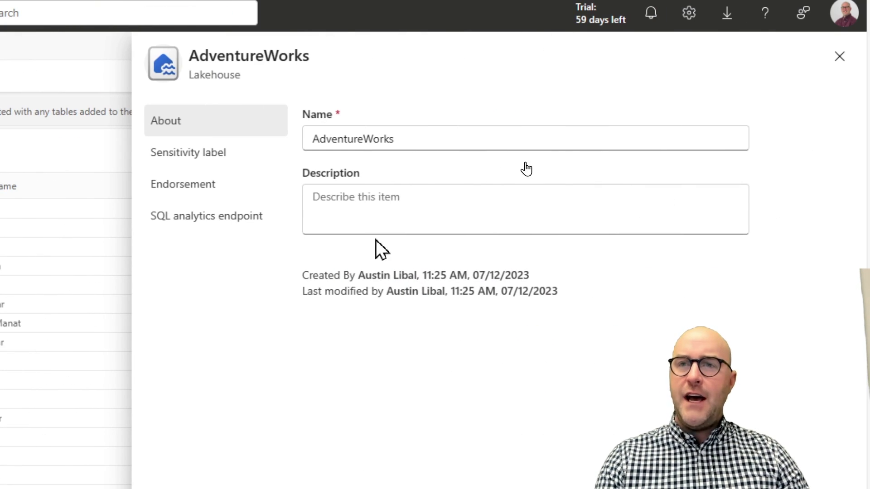
click(213, 219)
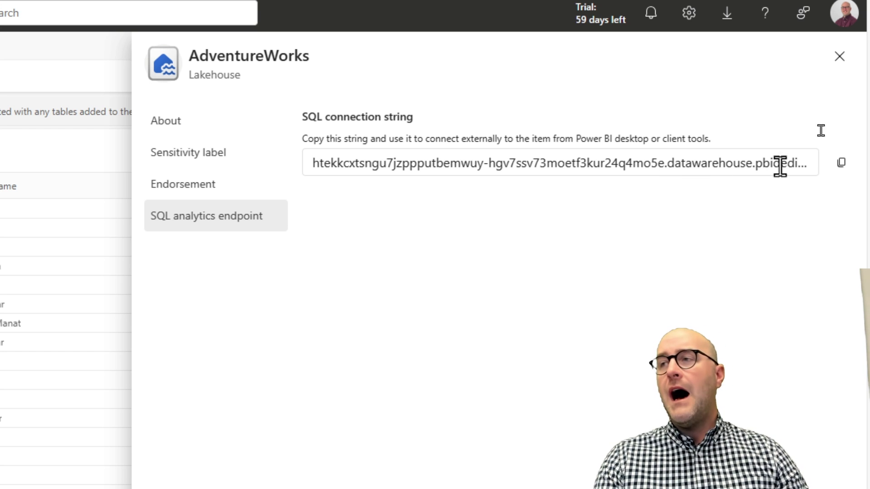
click(840, 164)
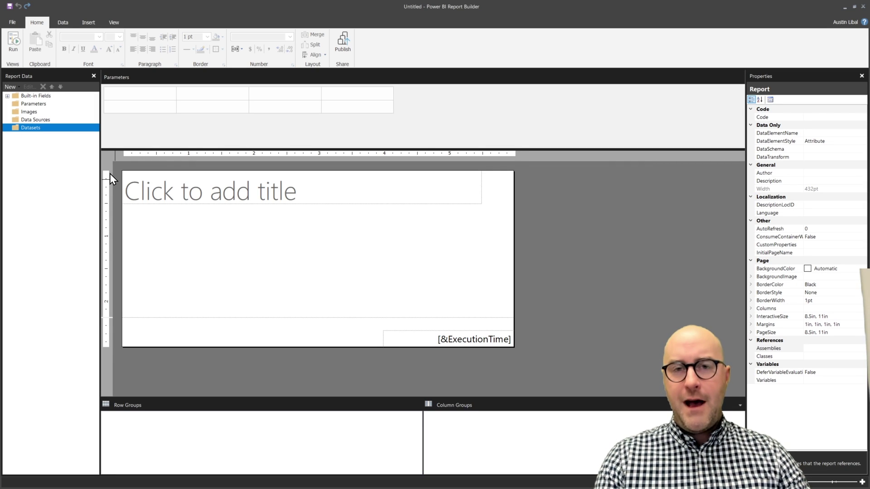
Step: Add a new data source named AWLT using the Microsoft Azure SQL Database connection type
right_click(48, 120)
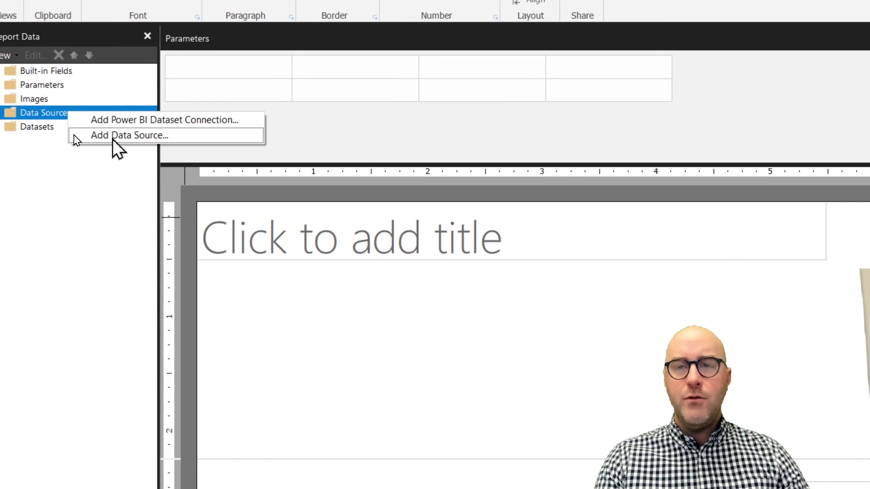
click(113, 136)
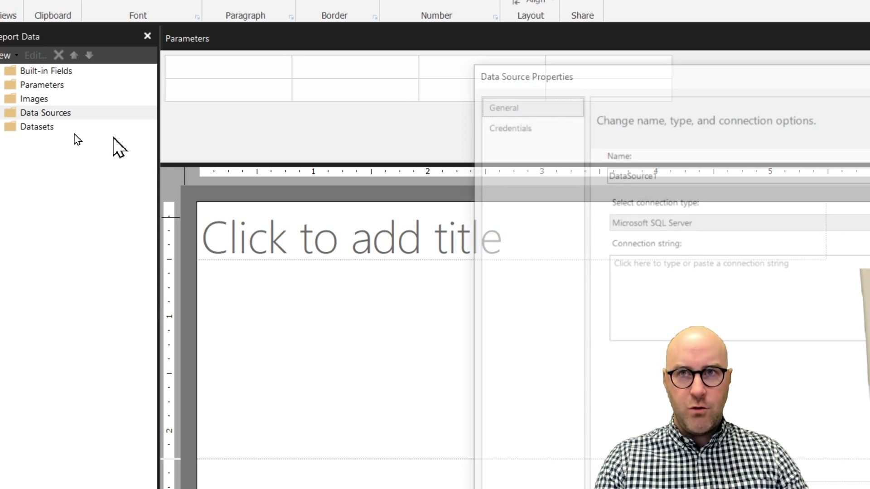
click(507, 154)
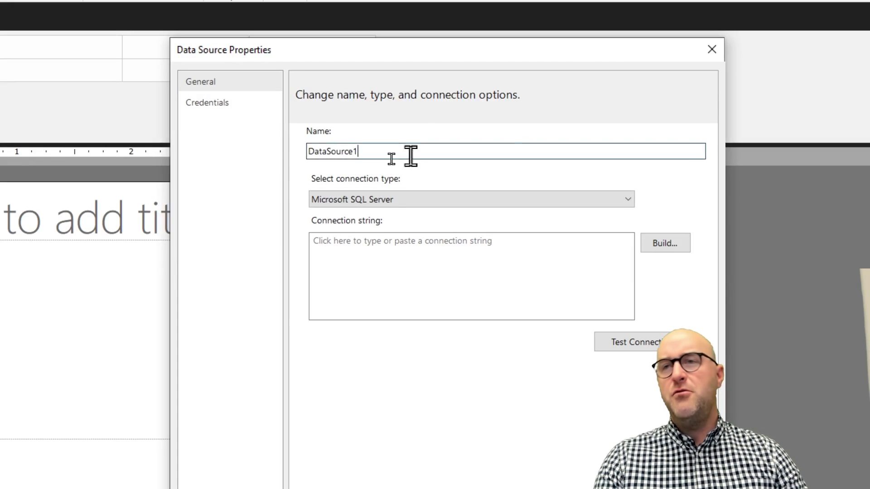
double_click(409, 154)
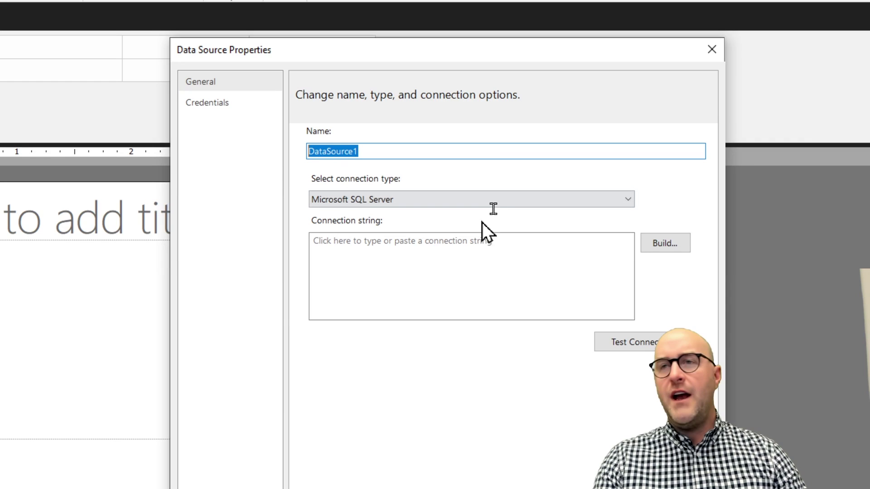
text(AWLT)
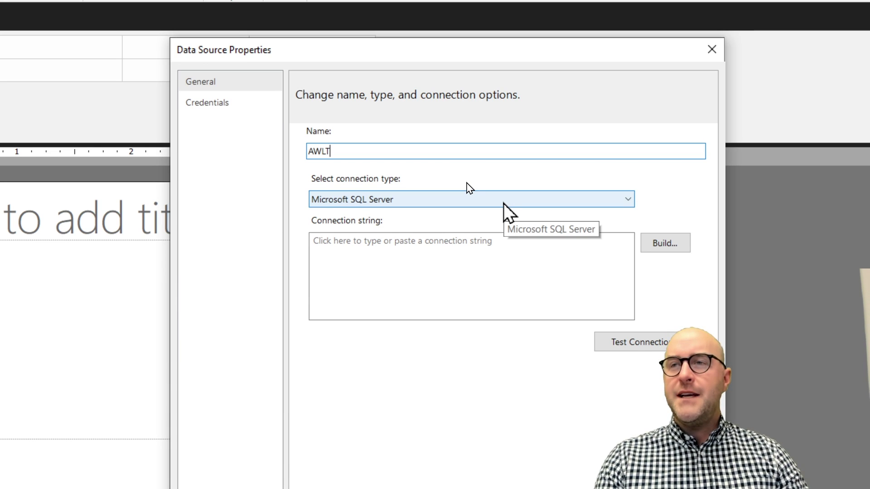
click(504, 202)
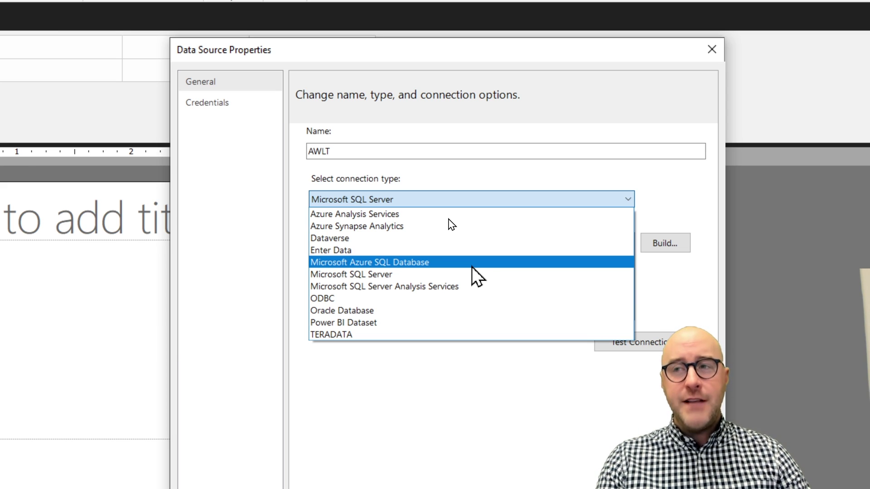
click(472, 265)
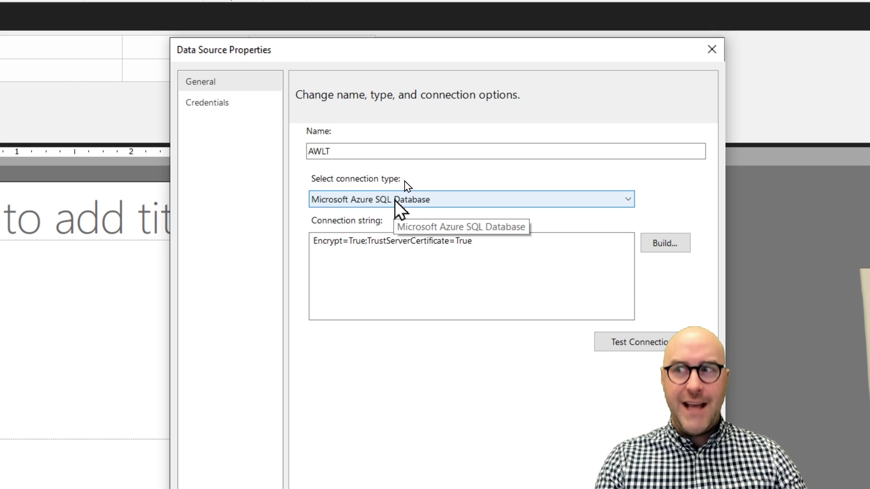
Step: Paste the SQL endpoint server name and enter the account's e-mail as user name
click(664, 245)
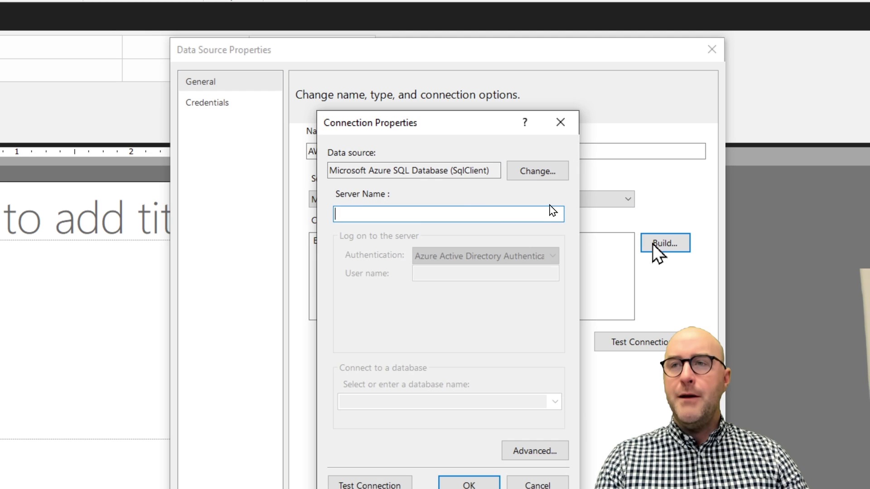
key(ctrl+v)
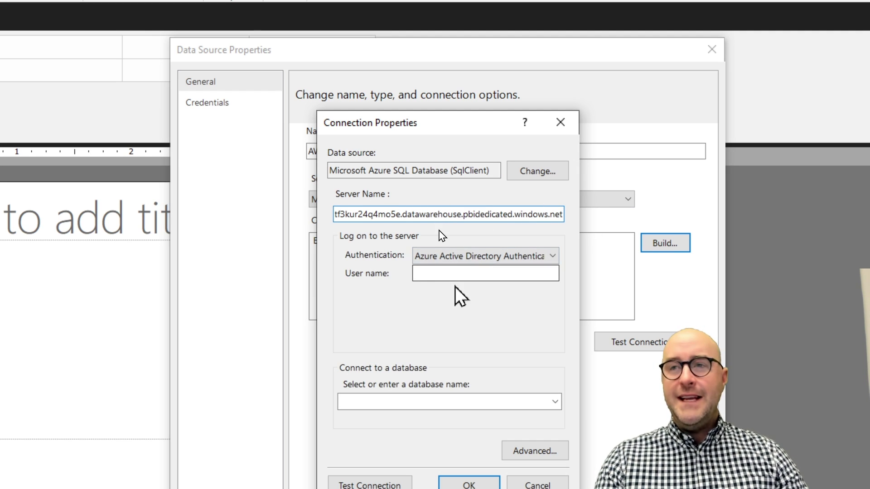
click(450, 274)
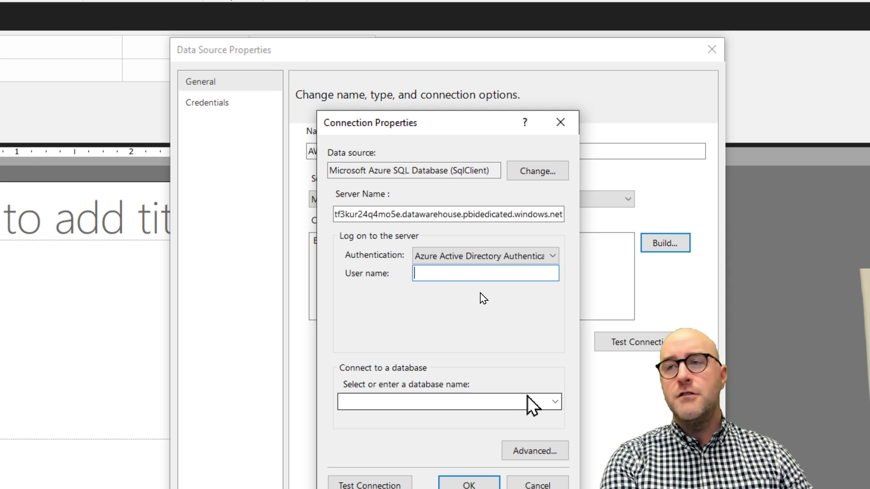
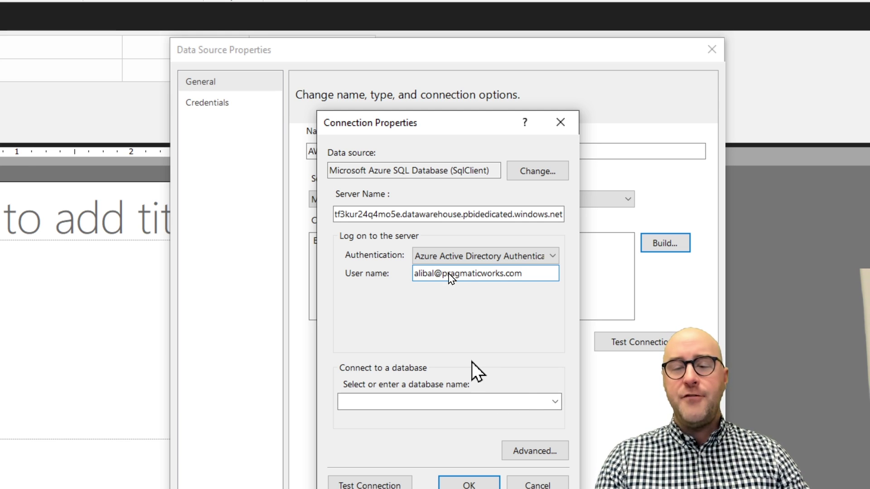
Step: Sign in, set the database to AdventureWorks, test the connection successfully and confirm
click(520, 402)
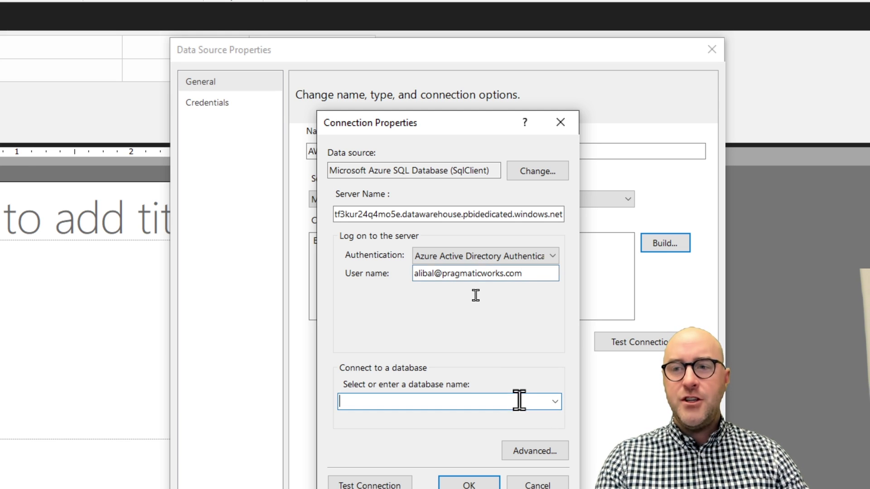
text(Adven)
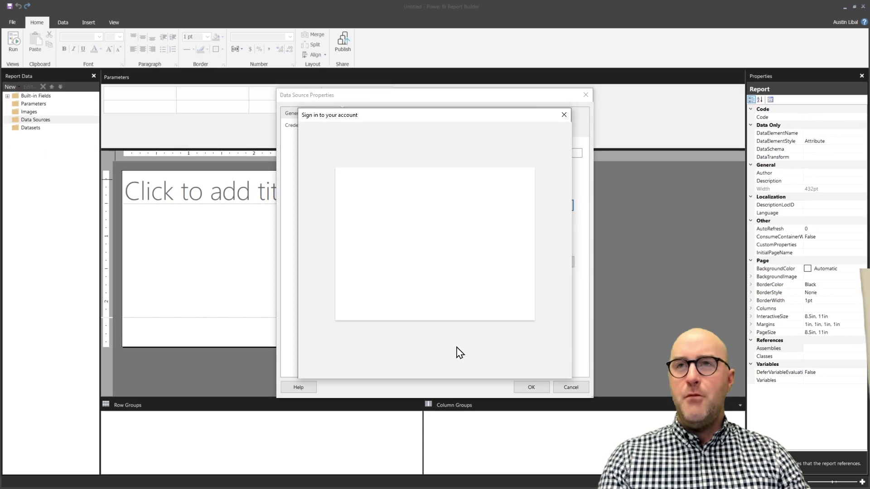
click(415, 206)
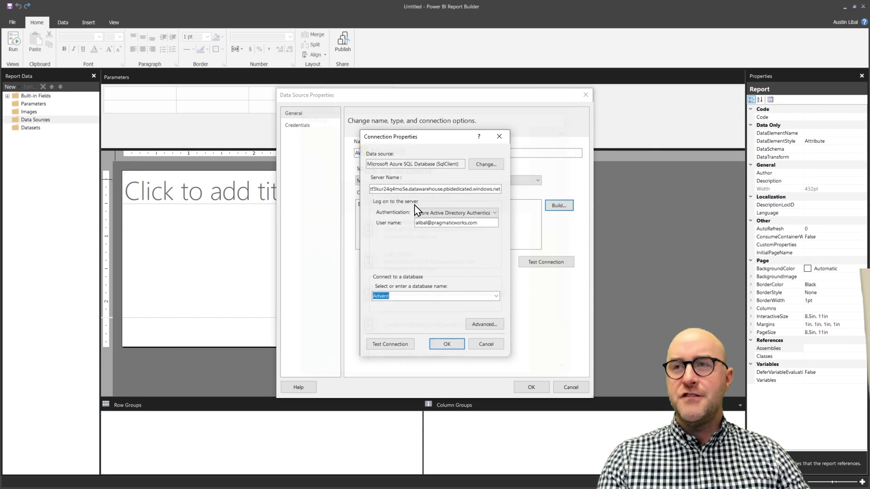
click(428, 296)
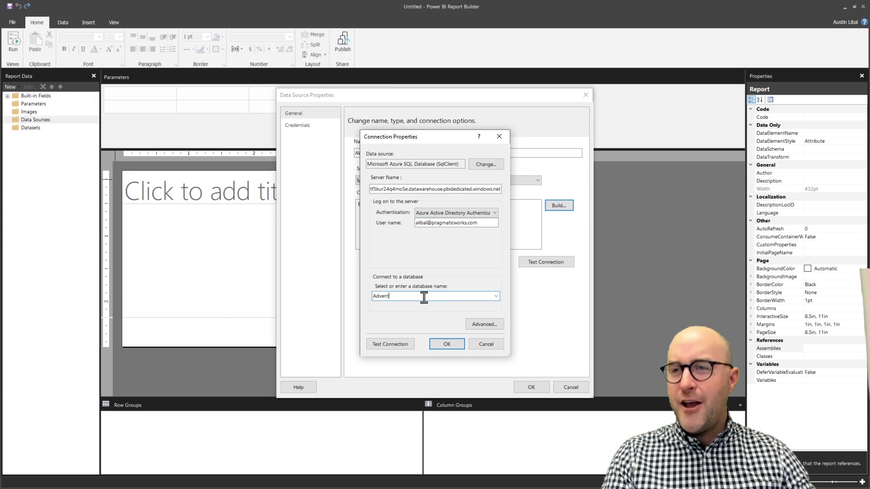
text(ureWorks)
key(Tab)
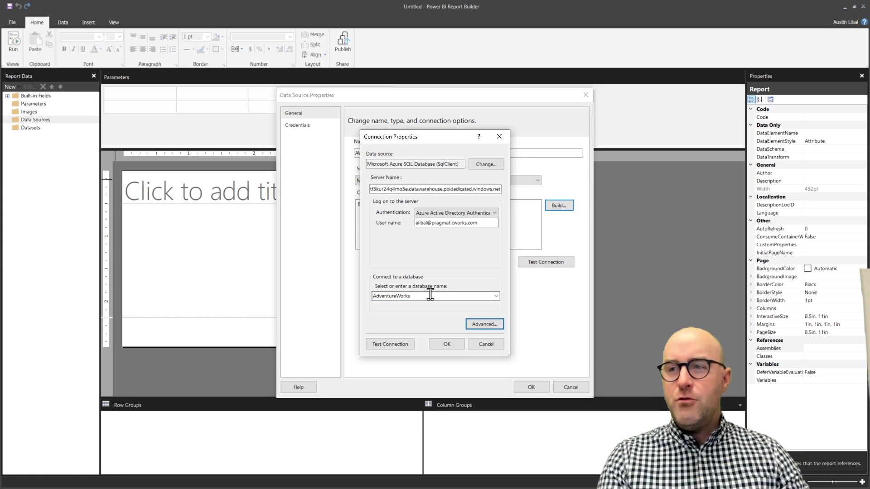
click(398, 342)
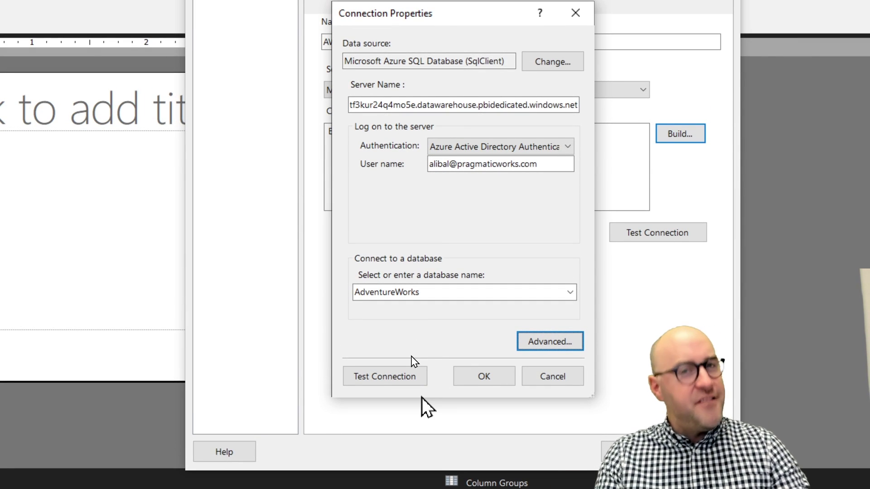
click(403, 376)
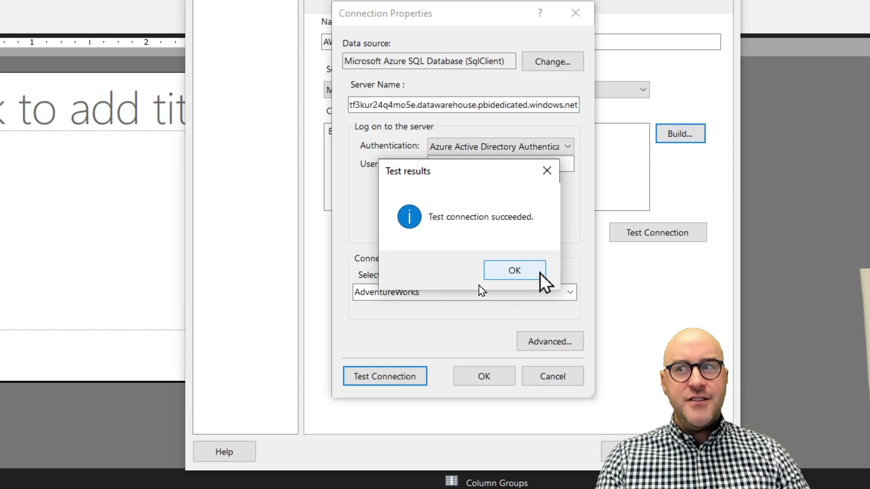
click(531, 274)
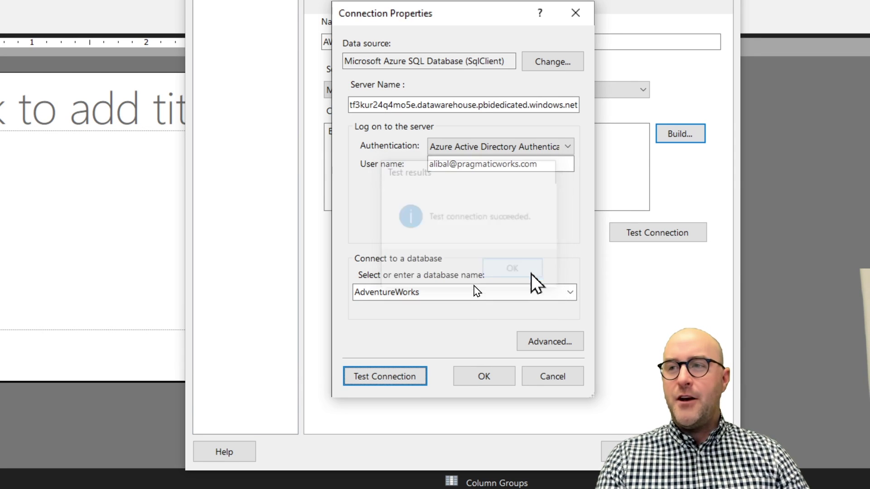
click(485, 382)
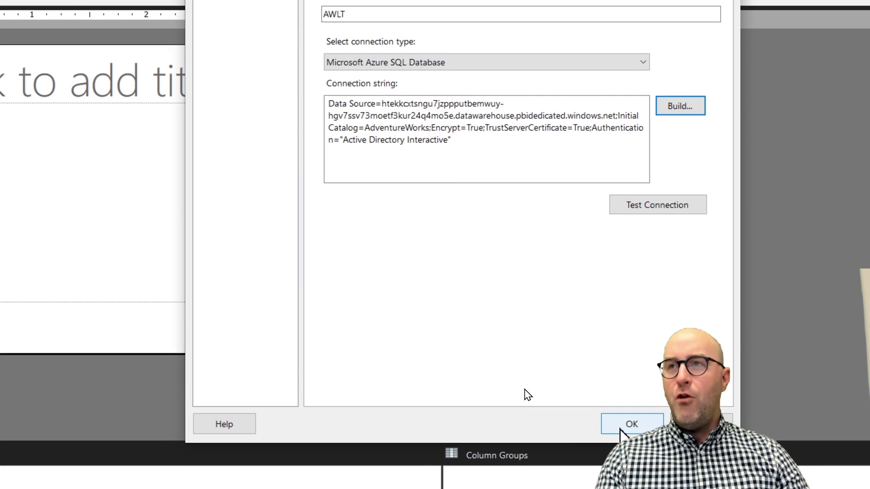
Step: Save the AWLT data source and start a new dataset based on AWLT
click(630, 425)
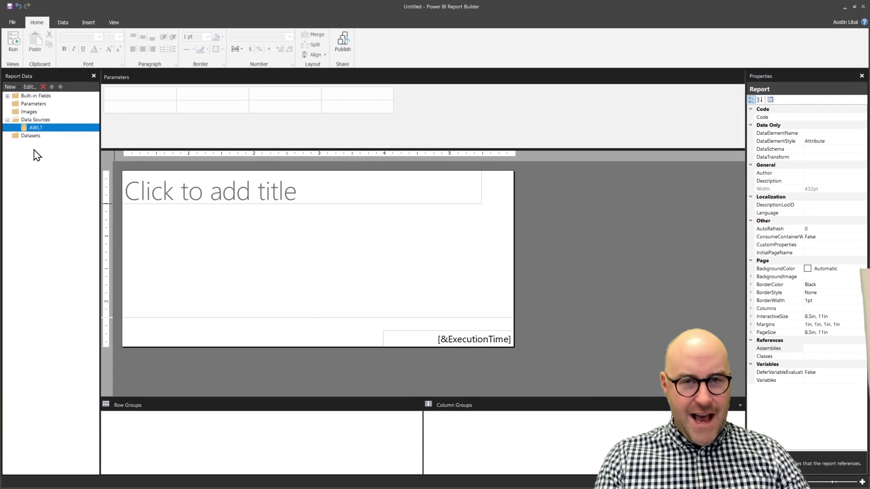
right_click(38, 137)
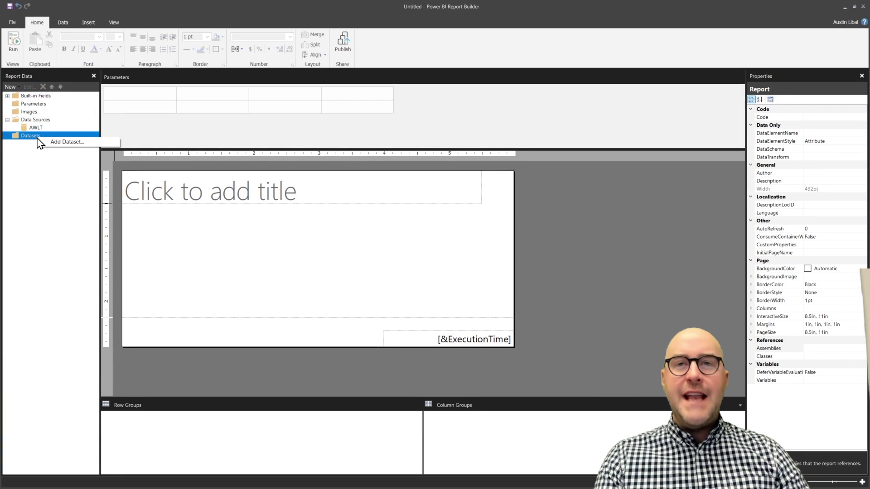
click(66, 142)
click(433, 172)
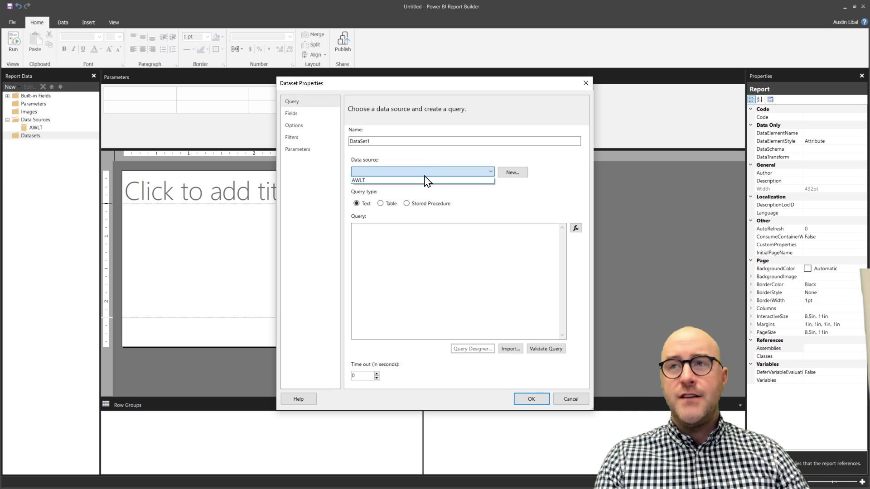
click(426, 180)
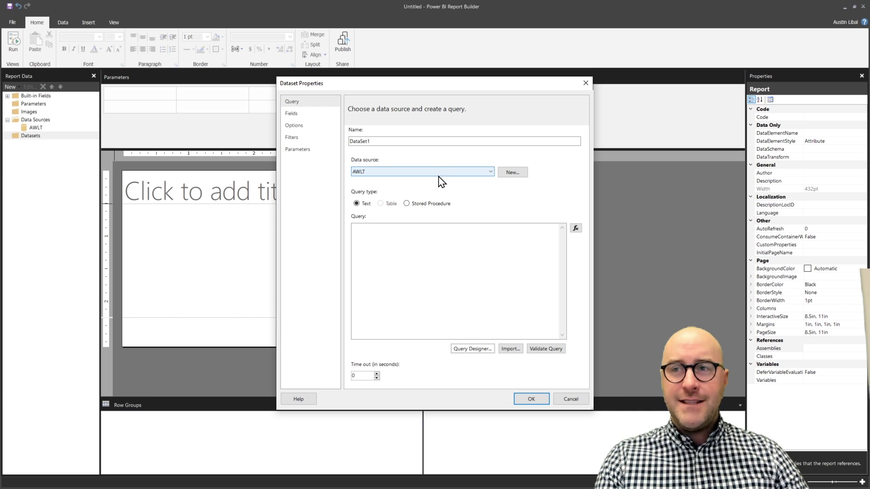
click(472, 349)
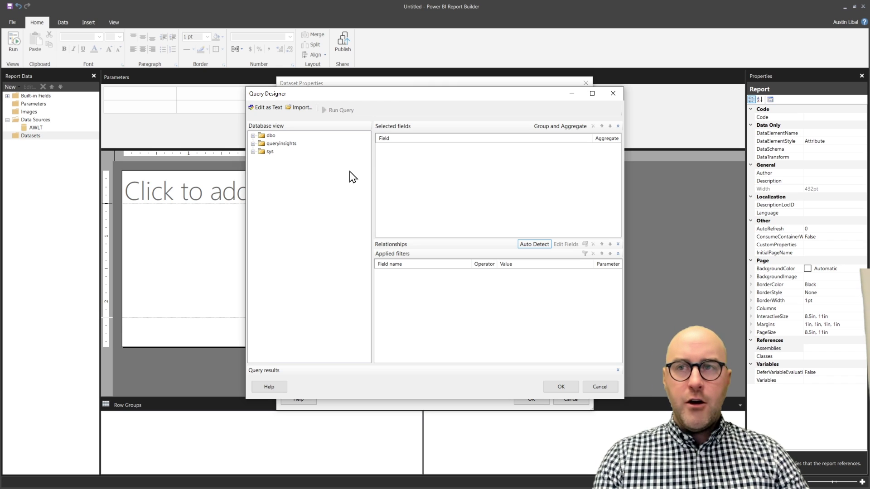
Step: Select every dimdate column under dbo tables and run the query to preview rows
click(253, 144)
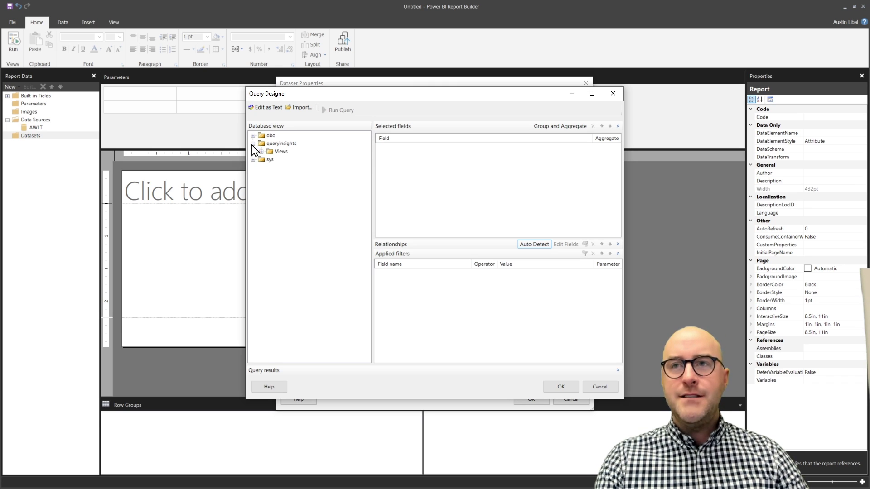
click(252, 143)
click(253, 135)
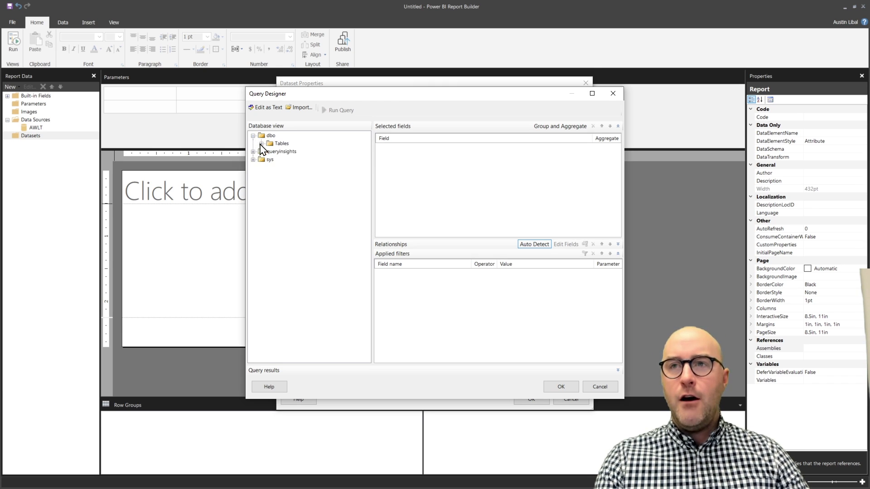
click(261, 143)
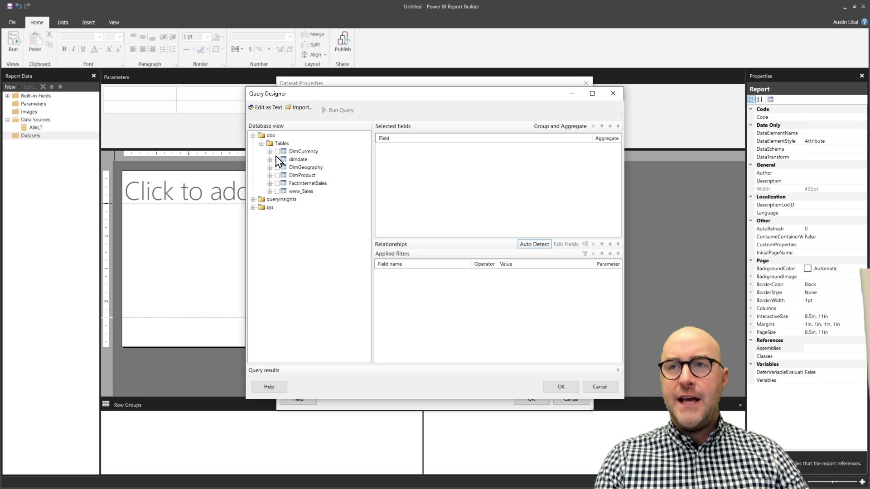
click(278, 159)
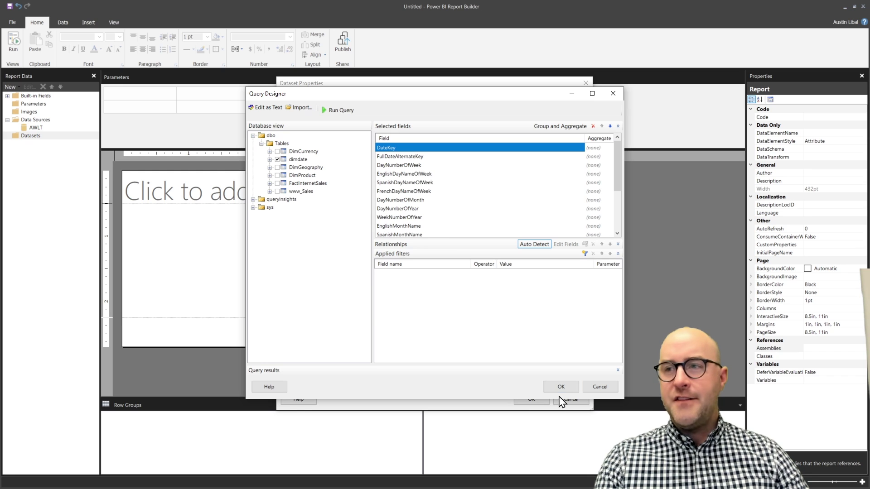
click(337, 110)
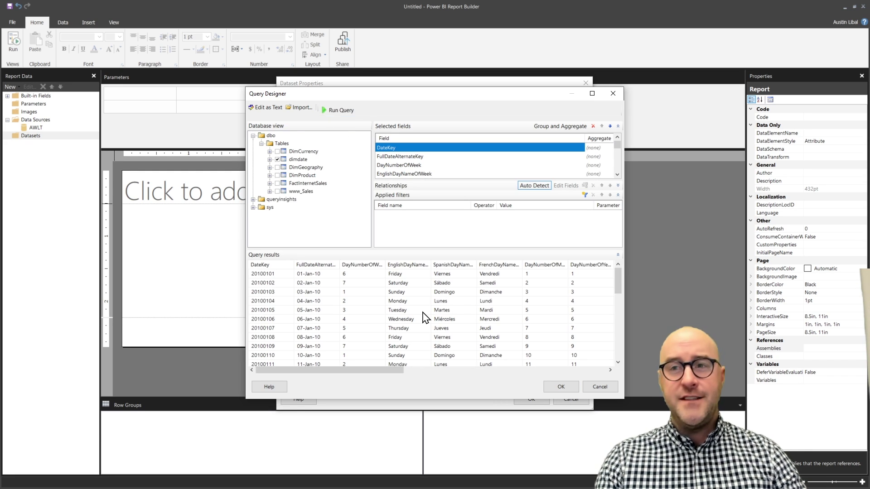
Step: Accept the dimdate query and review the generated SELECT in DataSet1's Query box
click(561, 386)
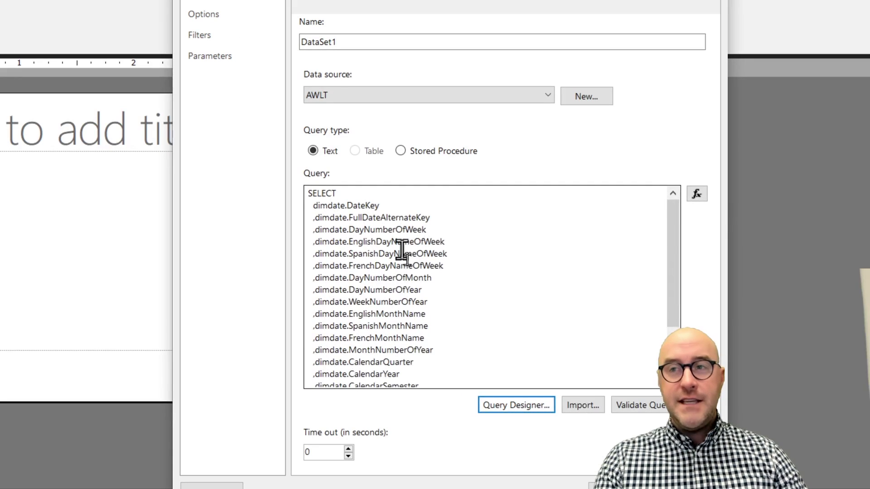
scroll(403, 251, down, 2)
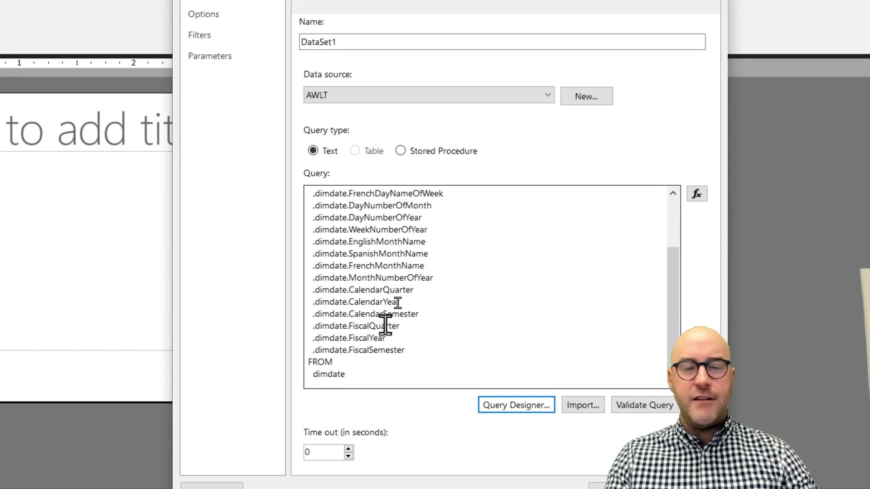